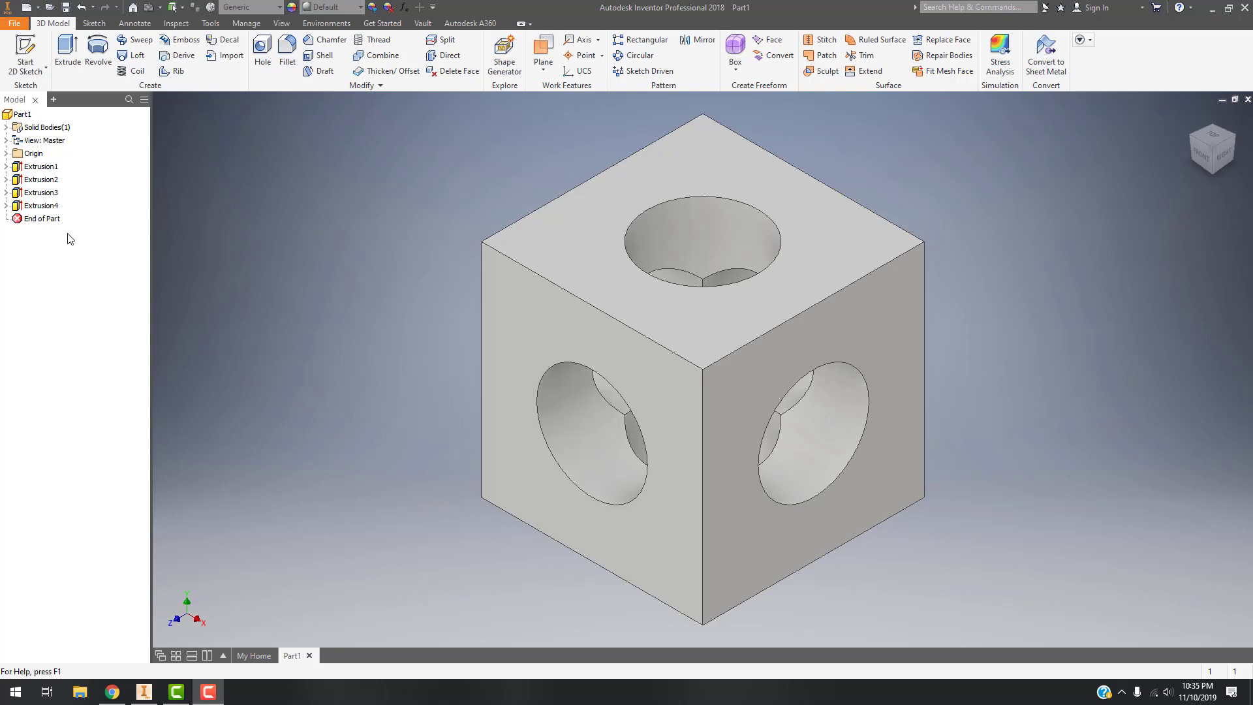
# Edit Extrusion1's sketch and fillet the square's top-right and top-left corners at 0.125 in
pyautogui.rightClick(28, 171)
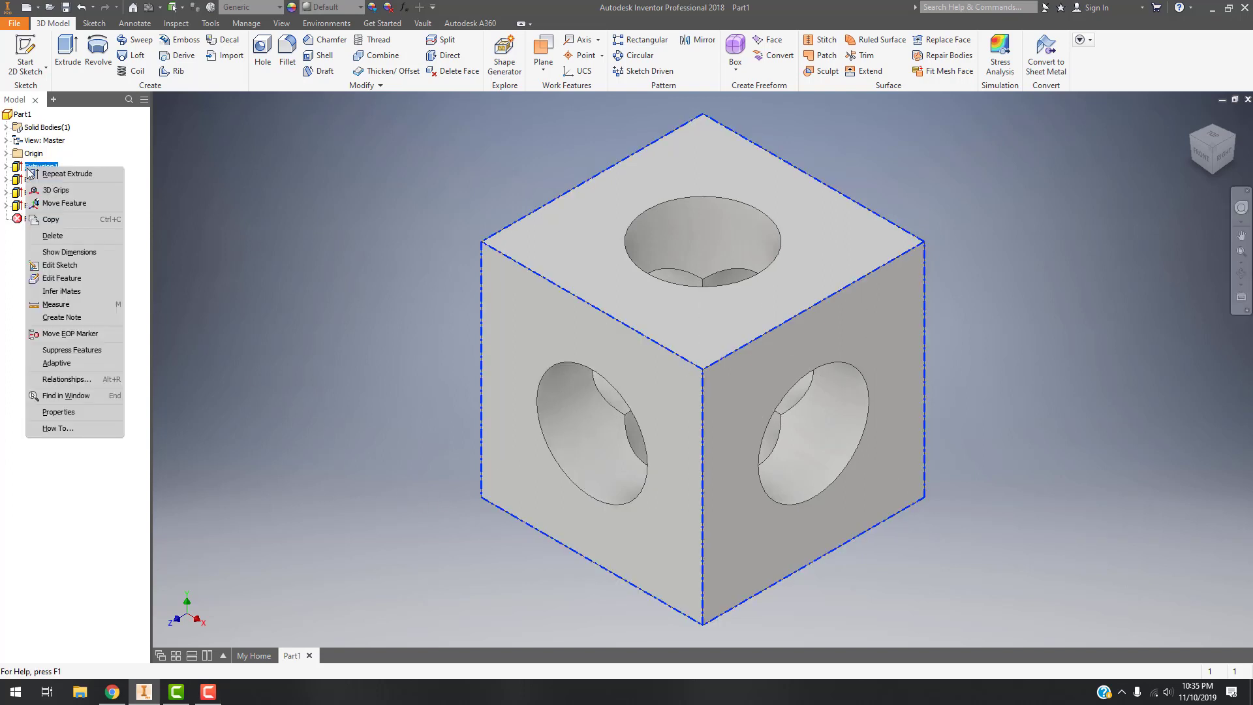
pyautogui.click(59, 265)
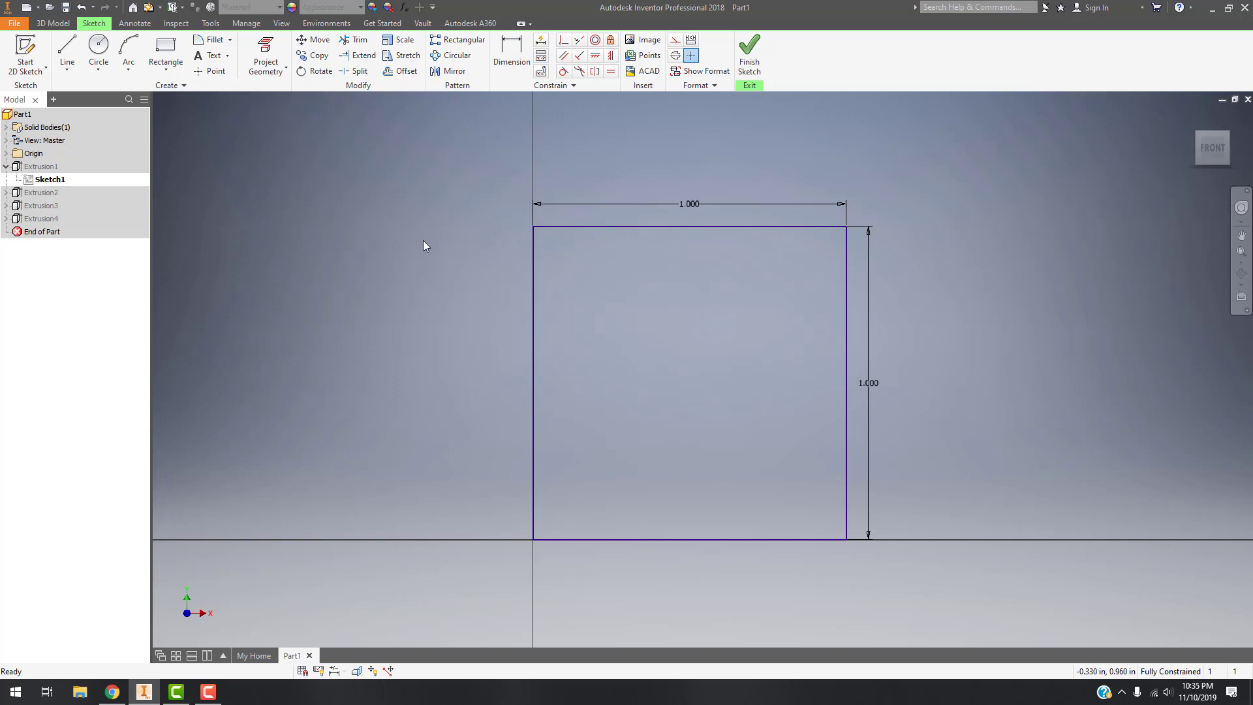
pyautogui.click(211, 40)
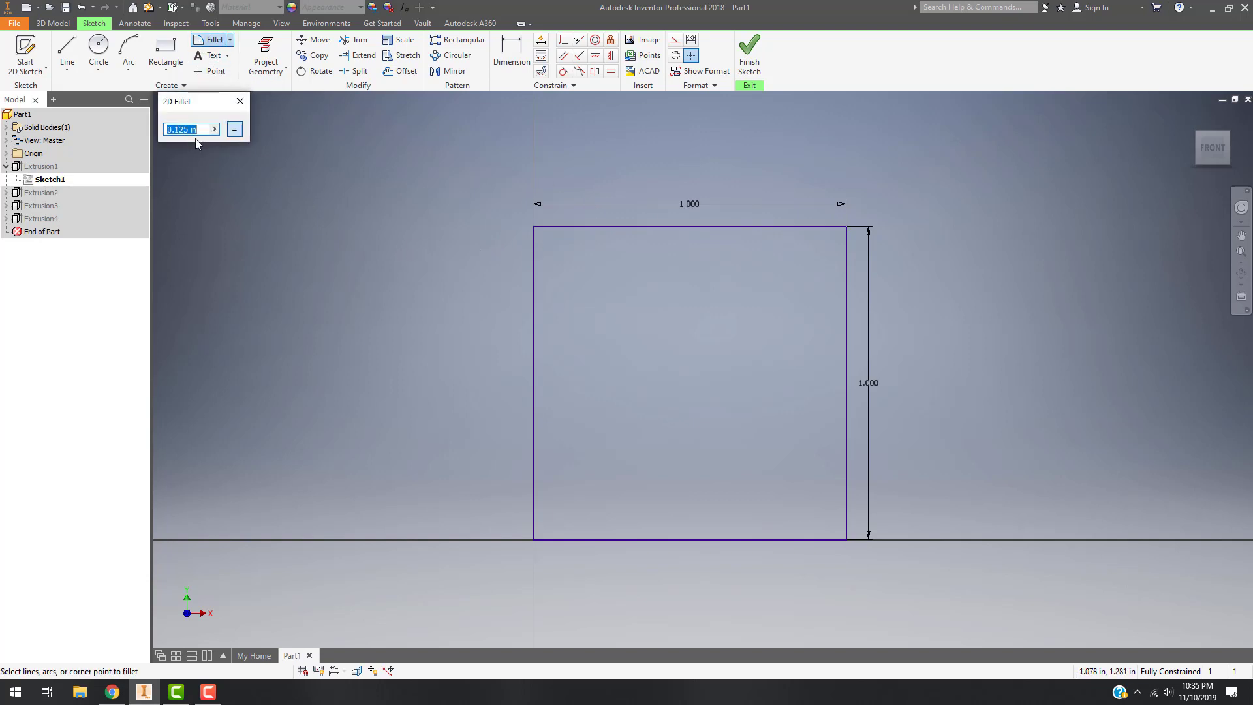
pyautogui.click(797, 227)
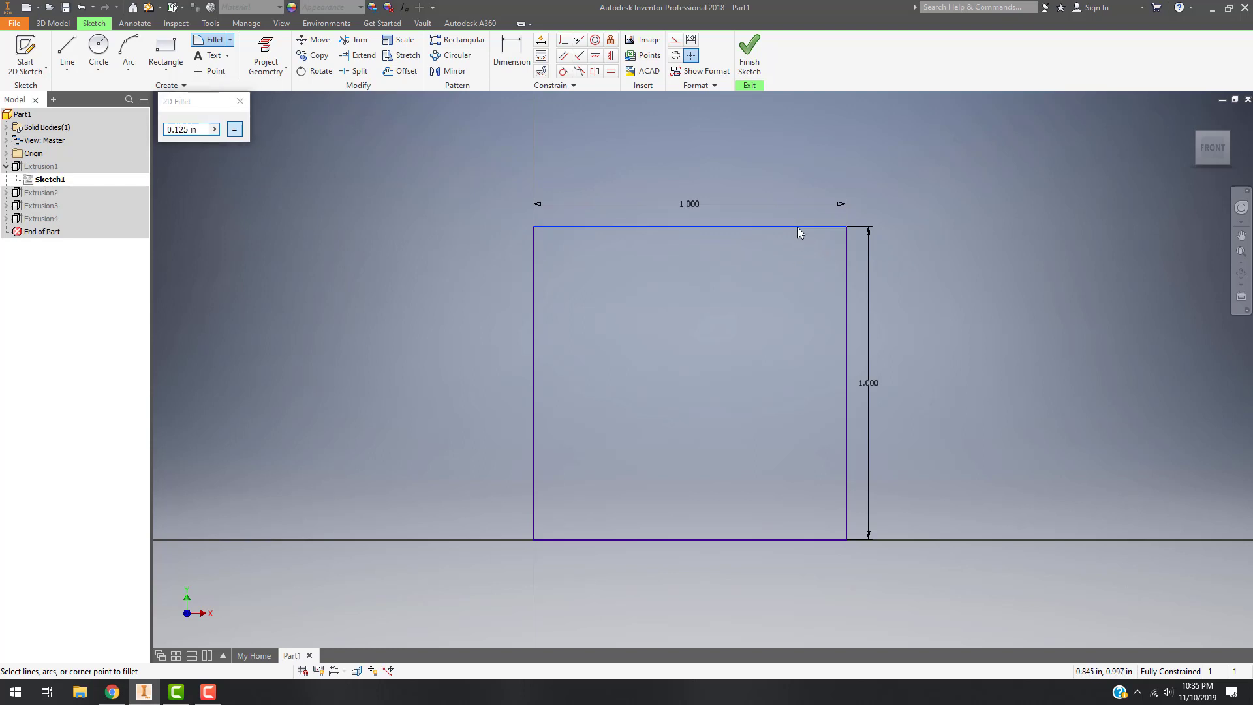
pyautogui.click(846, 251)
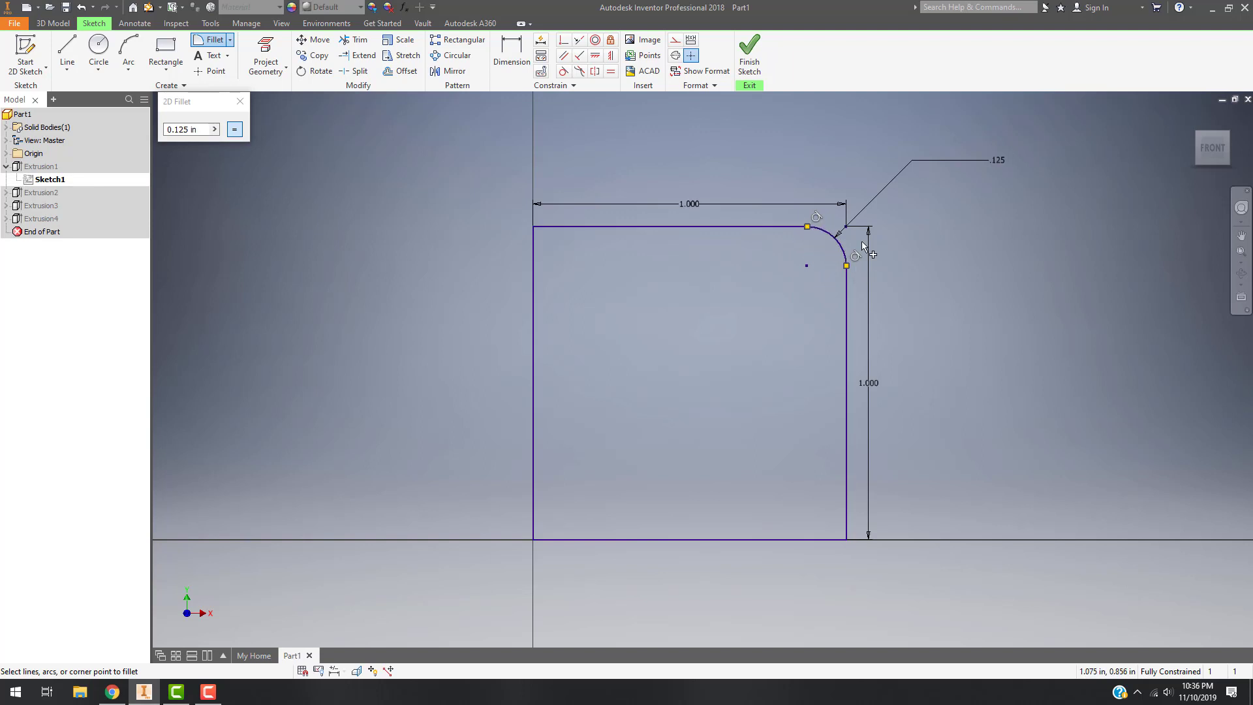
pyautogui.click(596, 227)
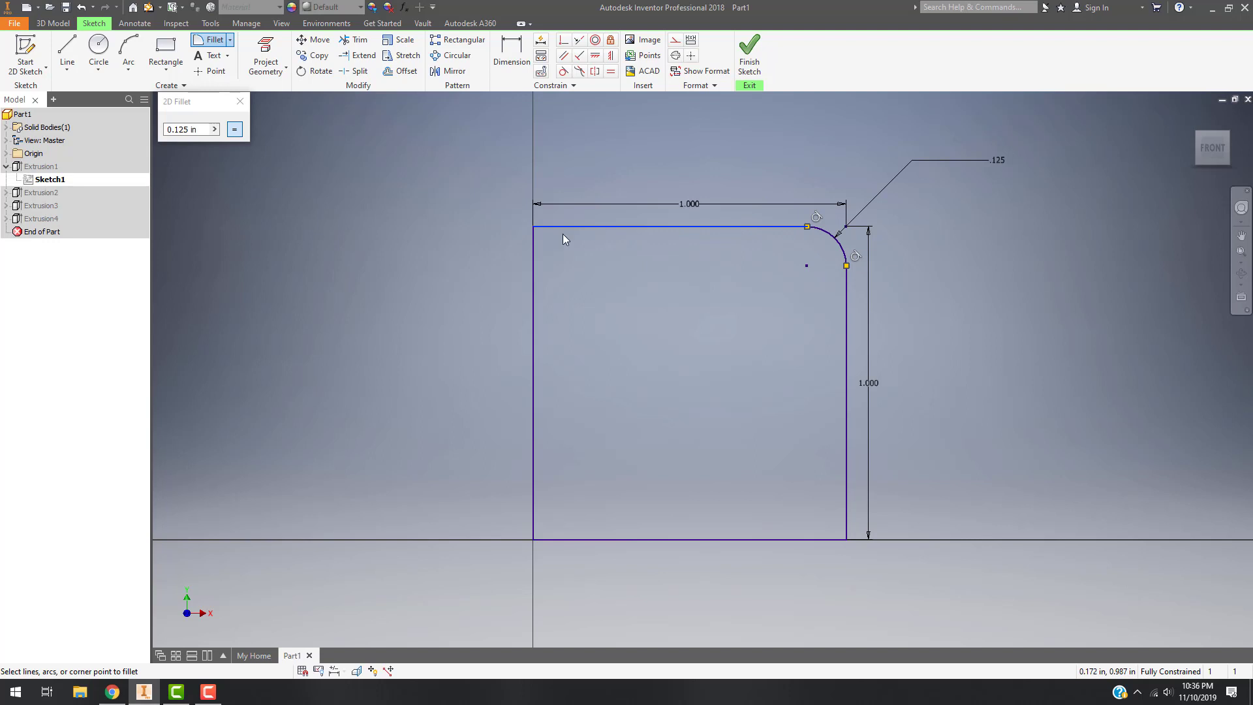
pyautogui.click(534, 254)
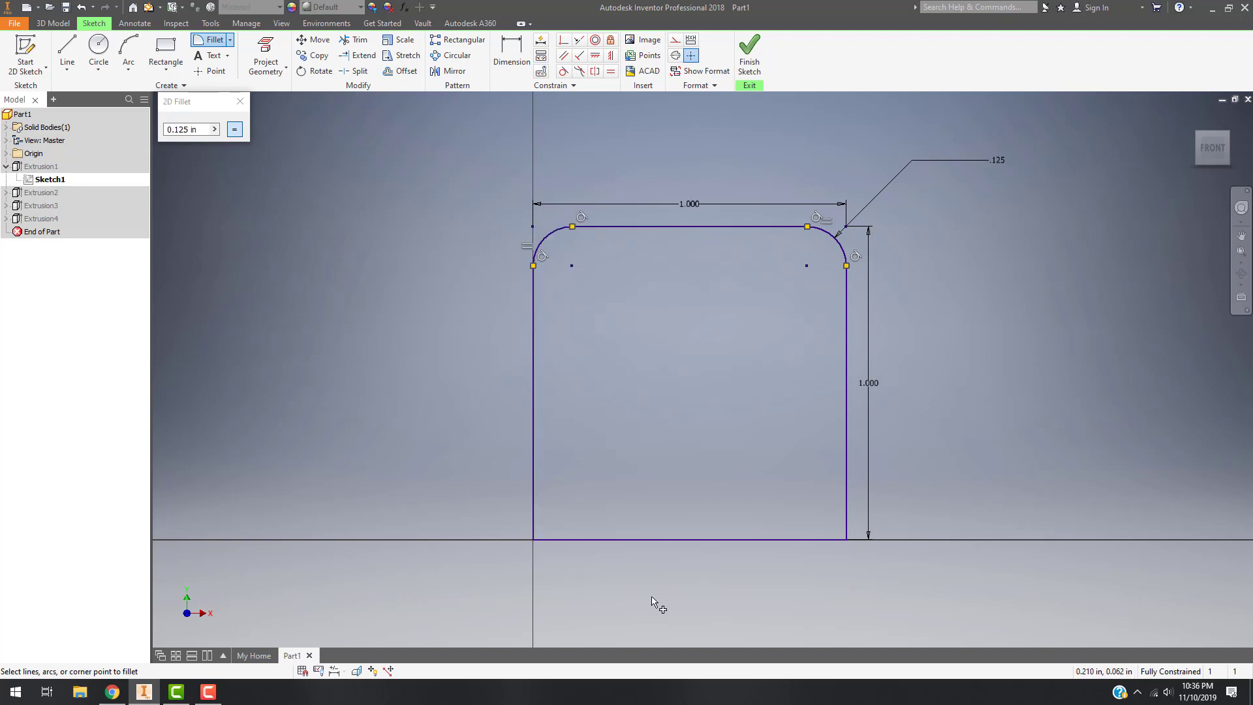
pyautogui.click(247, 104)
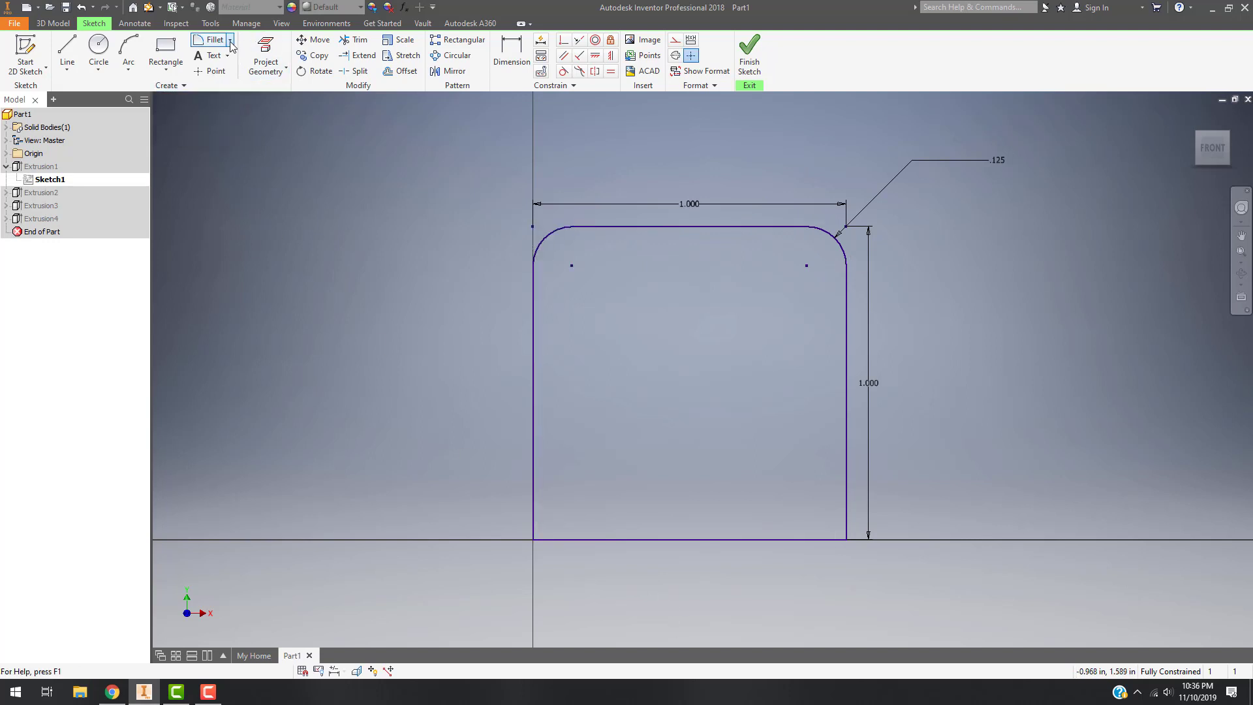
pyautogui.click(230, 44)
# Chamfer the square's bottom-left and bottom-right corners at 0.125 in and finish the sketch
pyautogui.click(232, 85)
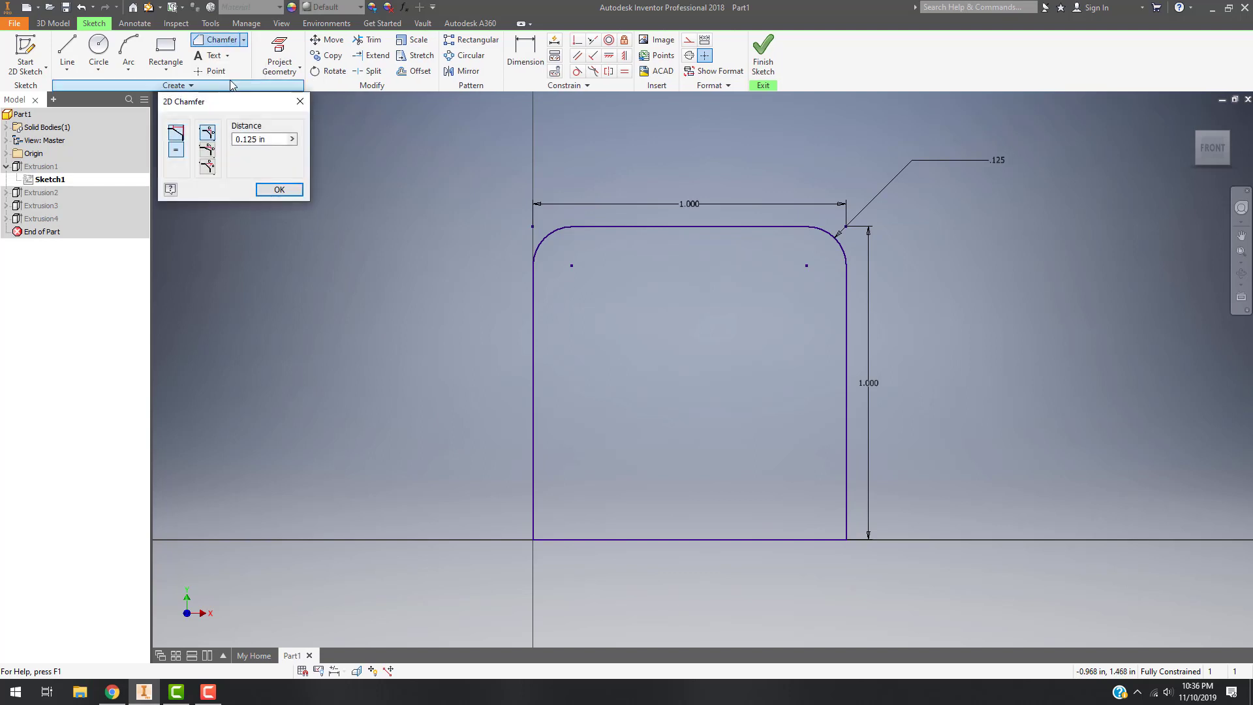
pyautogui.click(533, 509)
pyautogui.click(558, 540)
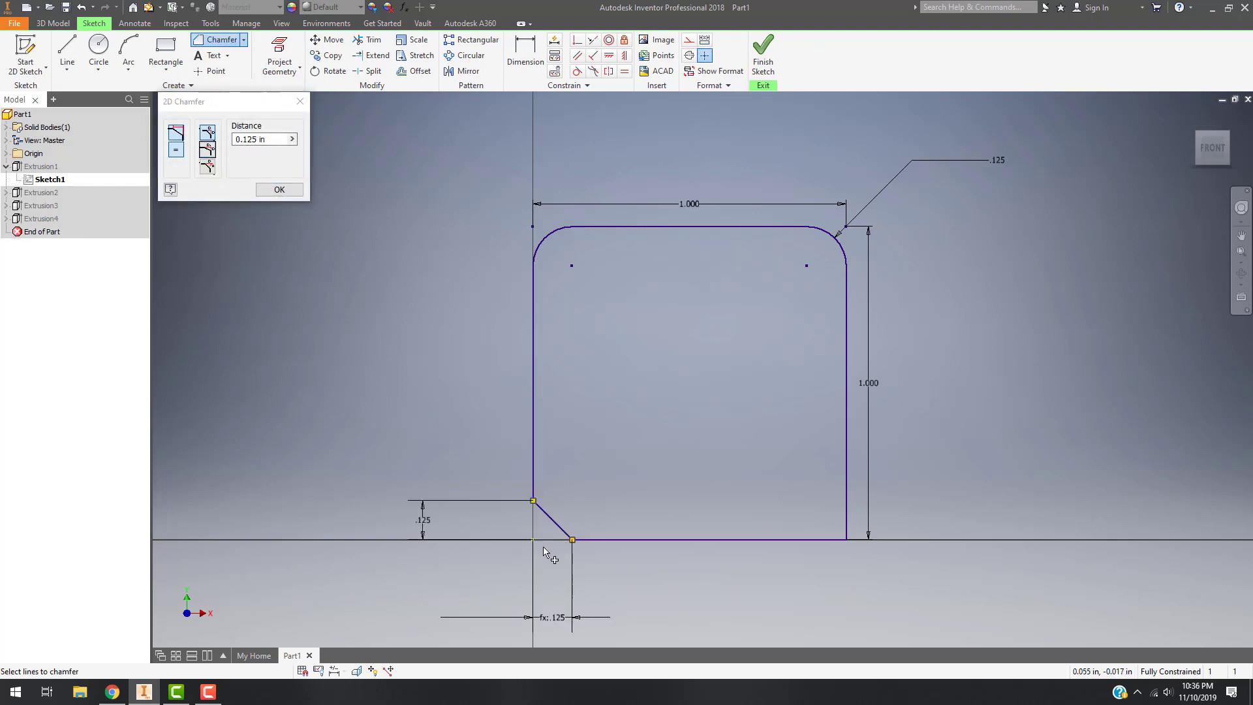
pyautogui.click(844, 511)
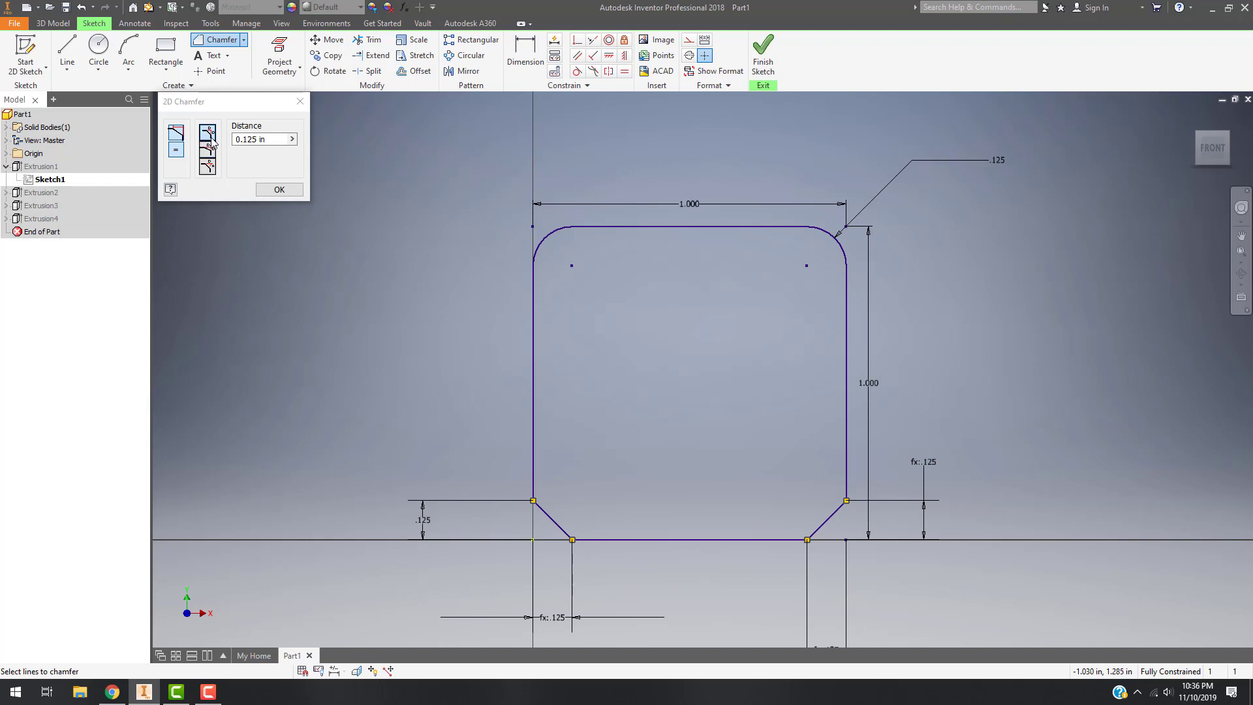
pyautogui.click(279, 190)
pyautogui.click(748, 64)
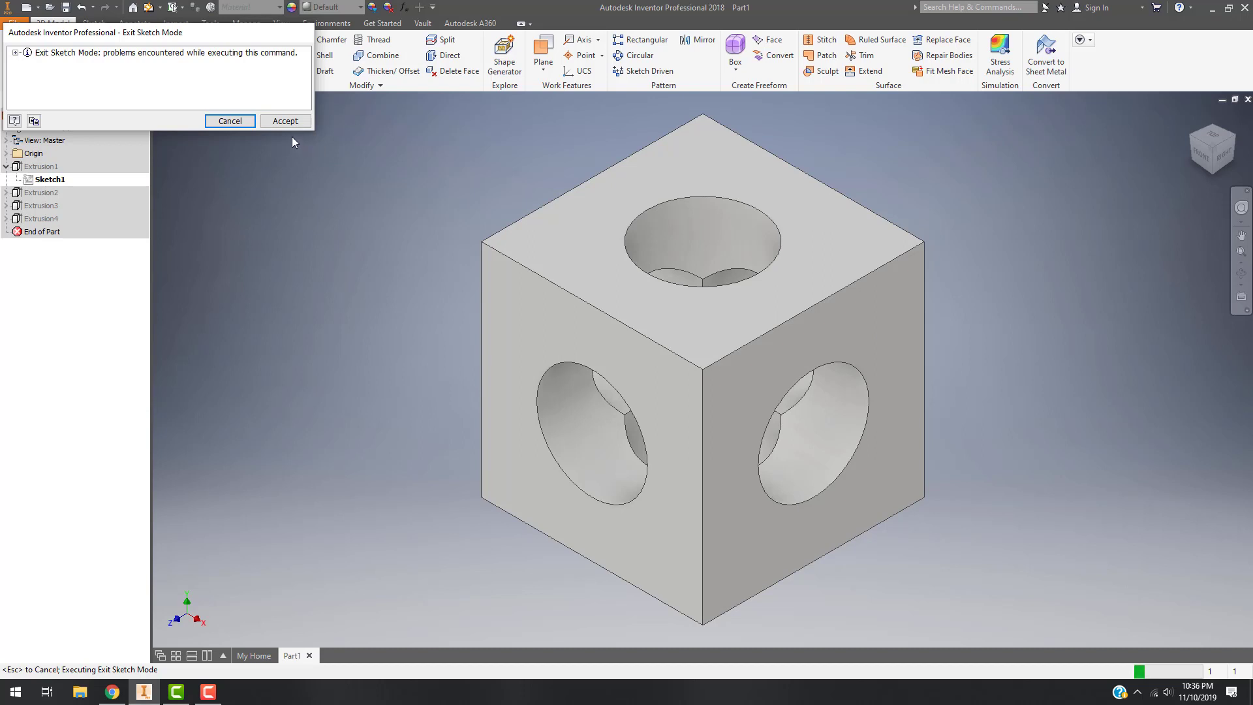
# Accept the Exit Sketch Mode warnings to rebuild the cube, then undo once
pyautogui.click(297, 120)
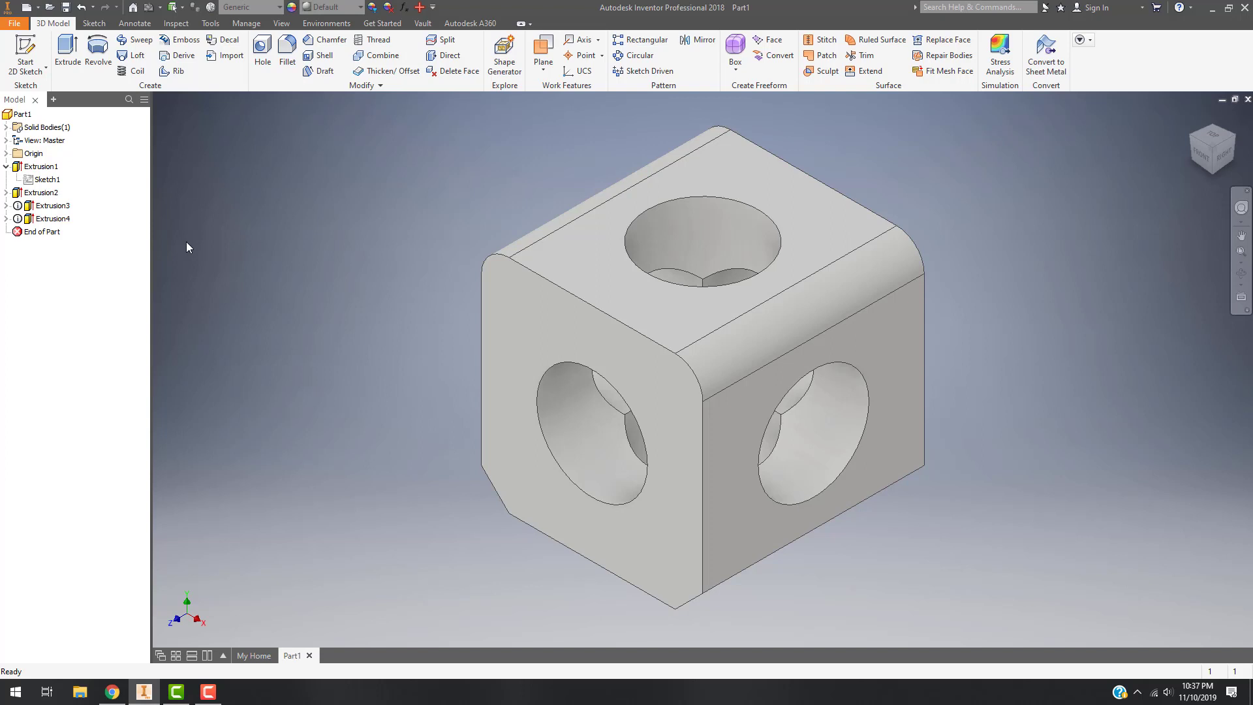
pyautogui.hotkey('ctrl', 'z')
pyautogui.hotkey('ctrl', 'z')
pyautogui.hotkey('ctrl', 'z')
pyautogui.hotkey('ctrl', 'z')
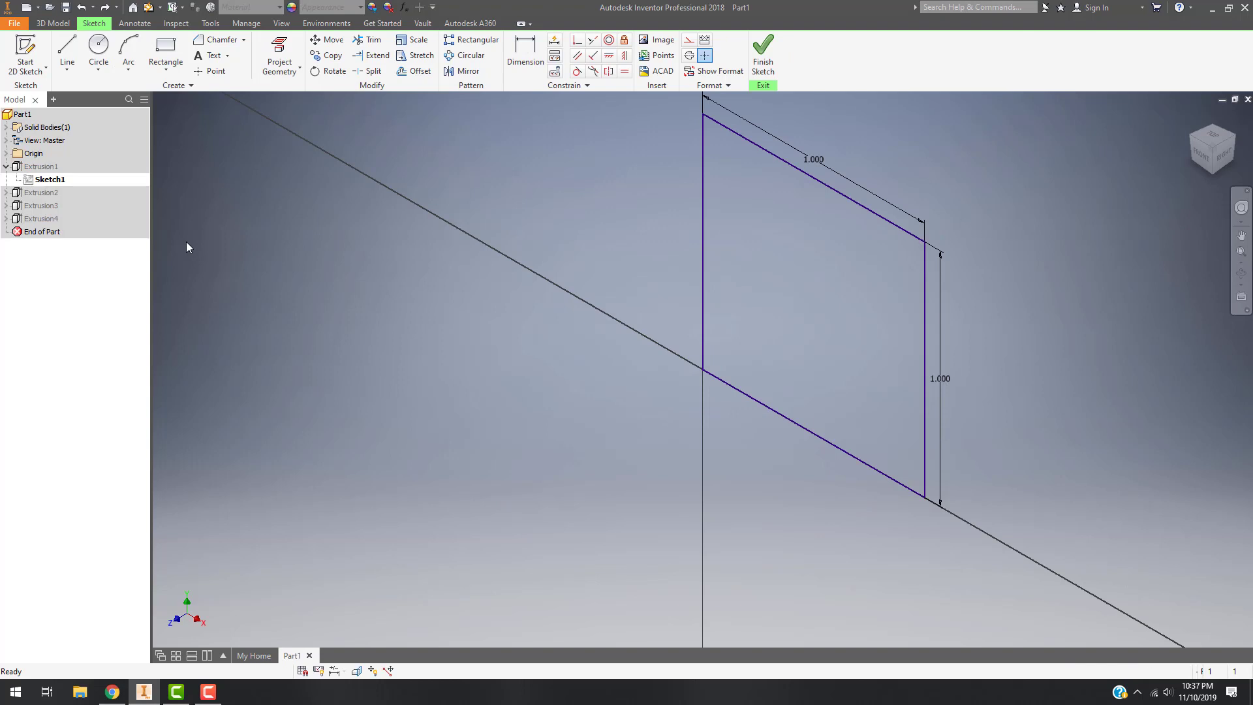
# Undo again to restore the sharp-edged cube with its three holes
pyautogui.hotkey('ctrl', 'z')
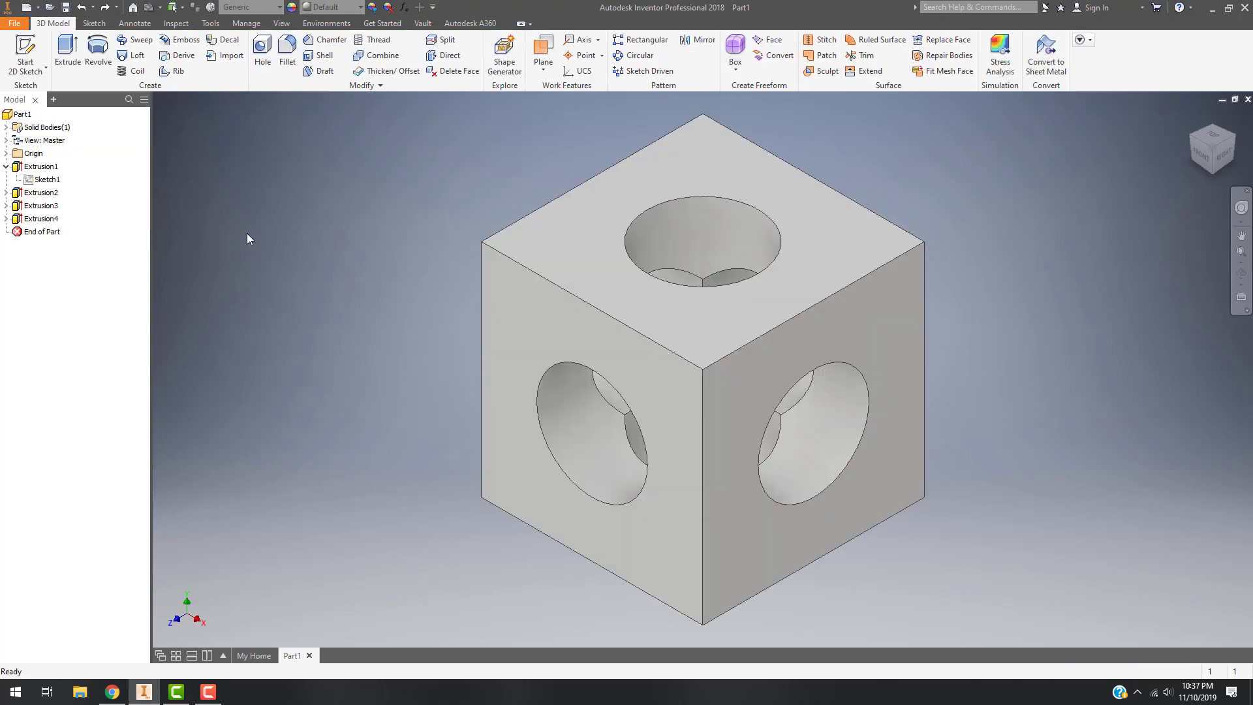
pyautogui.click(287, 57)
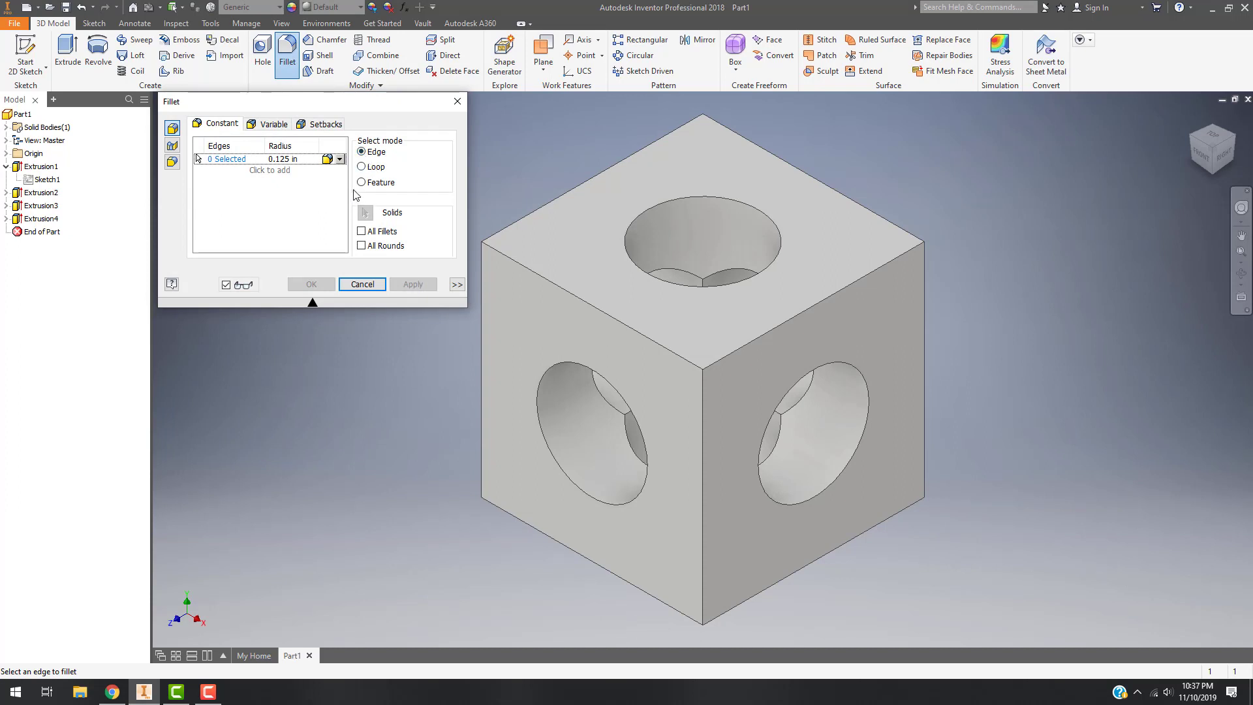
# Fillet all 12 cube edges at 0.125 in by selecting the whole Extrusion1 feature
pyautogui.click(595, 310)
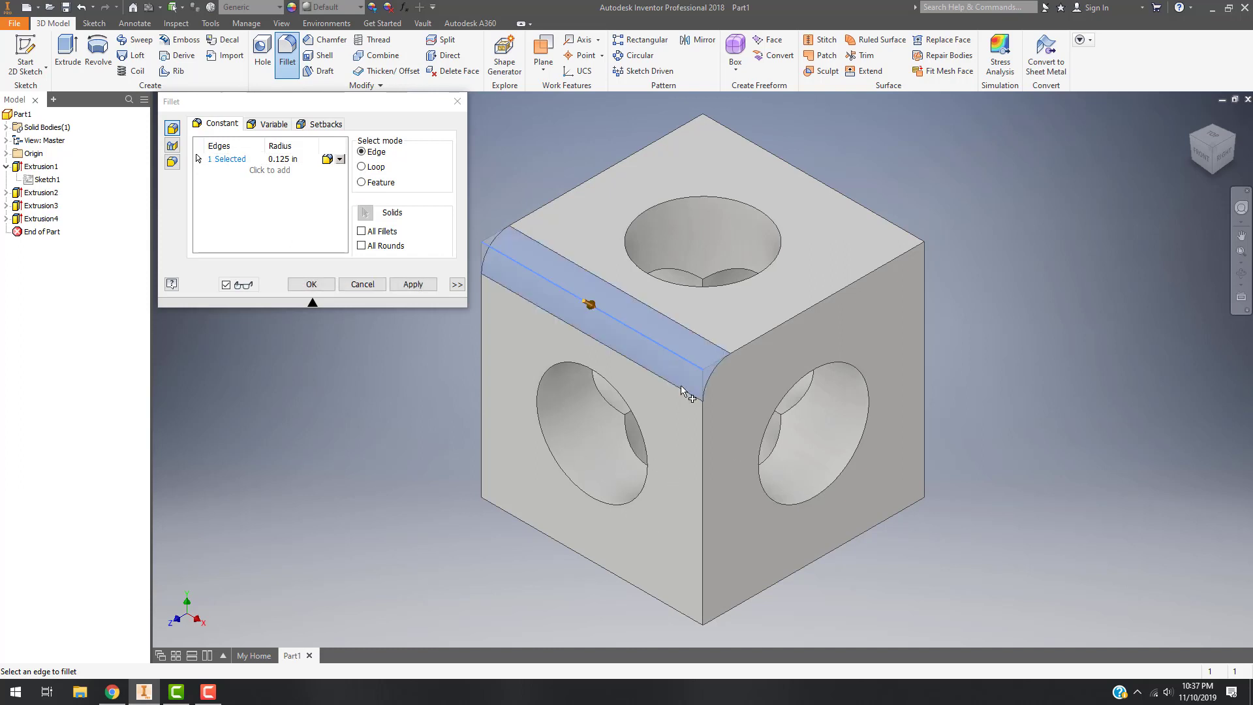
pyautogui.click(362, 167)
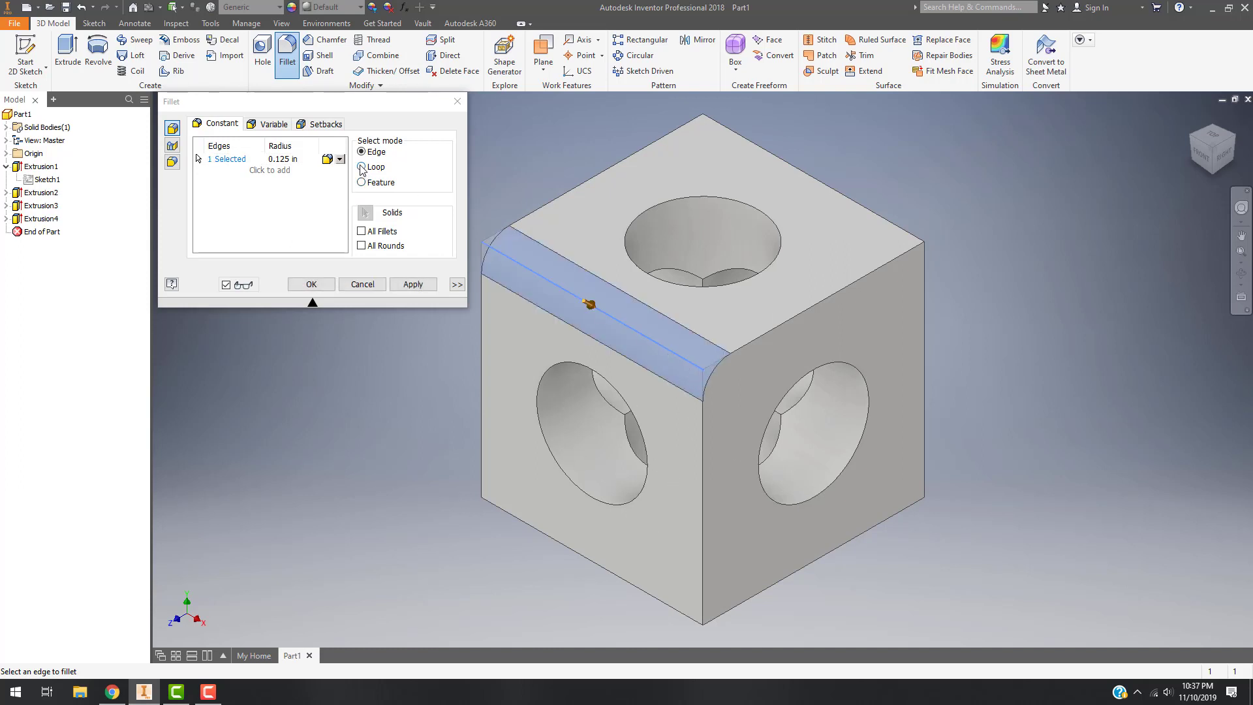
pyautogui.click(706, 480)
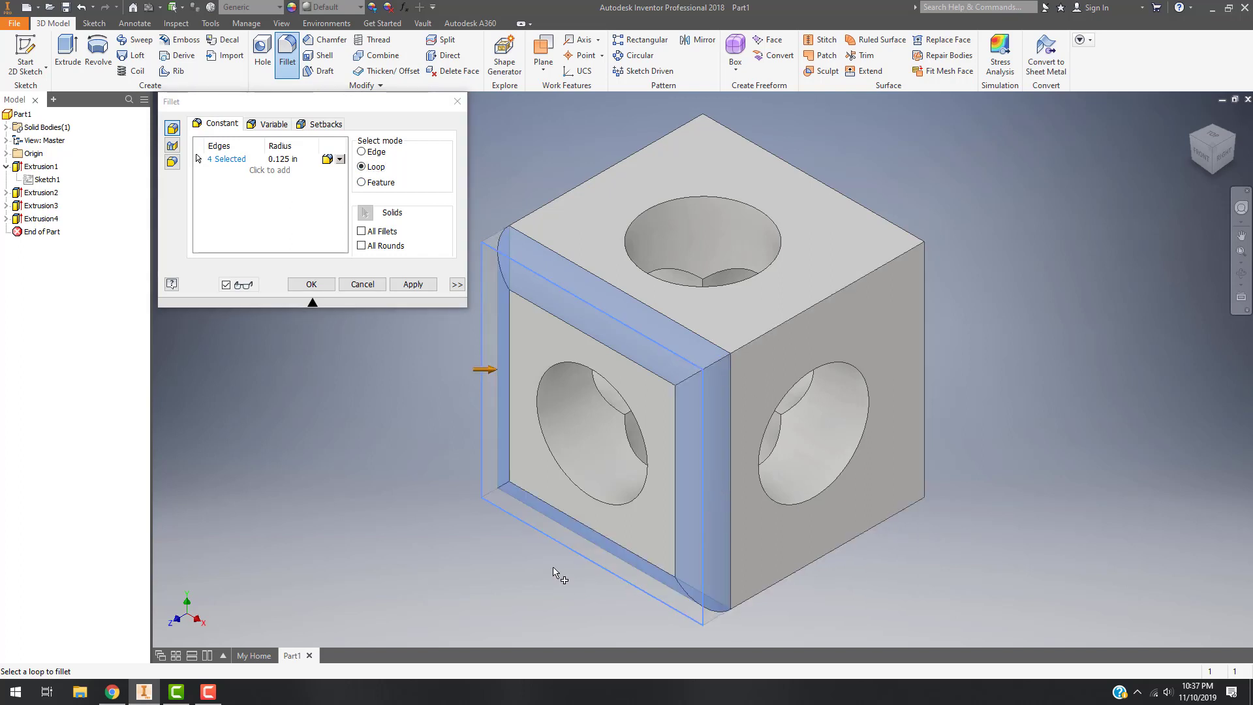
pyautogui.click(361, 182)
pyautogui.click(803, 394)
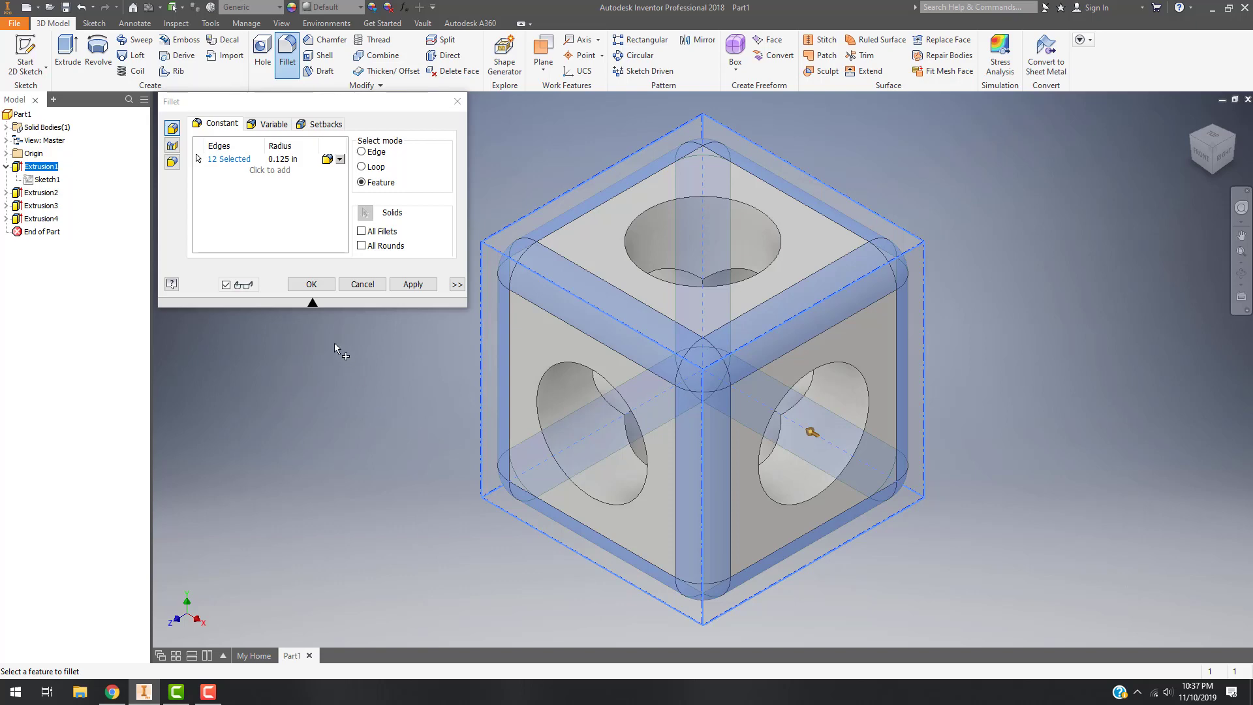
pyautogui.click(411, 283)
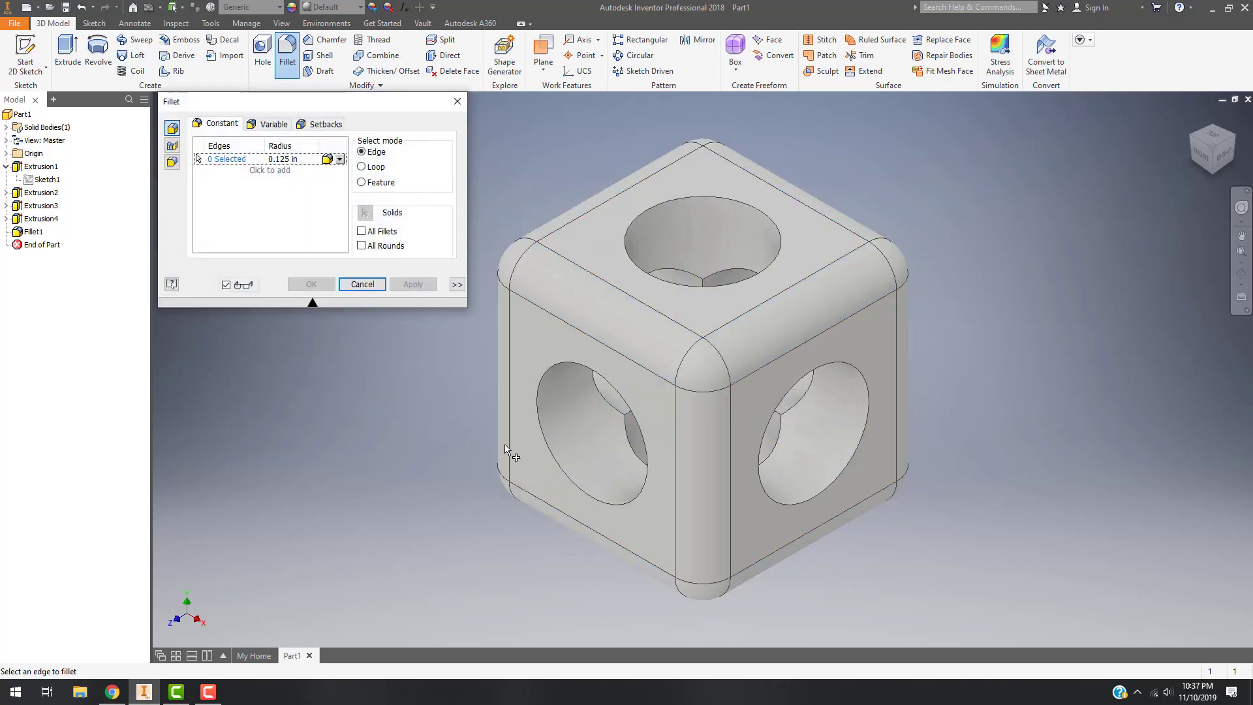
pyautogui.moveTo(540, 428)
pyautogui.keyDown('shift'); pyautogui.mouseDown(button='middle')
pyautogui.moveTo(609, 395)
pyautogui.moveTo(731, 420)
pyautogui.moveTo(685, 425)
pyautogui.moveTo(574, 392)
pyautogui.moveTo(515, 428)
pyautogui.mouseUp(button='middle'); pyautogui.keyUp('shift')
pyautogui.click(1217, 148)
# Chamfer the rims of the top, right-face and left-face holes at 0.125 in
pyautogui.click(363, 283)
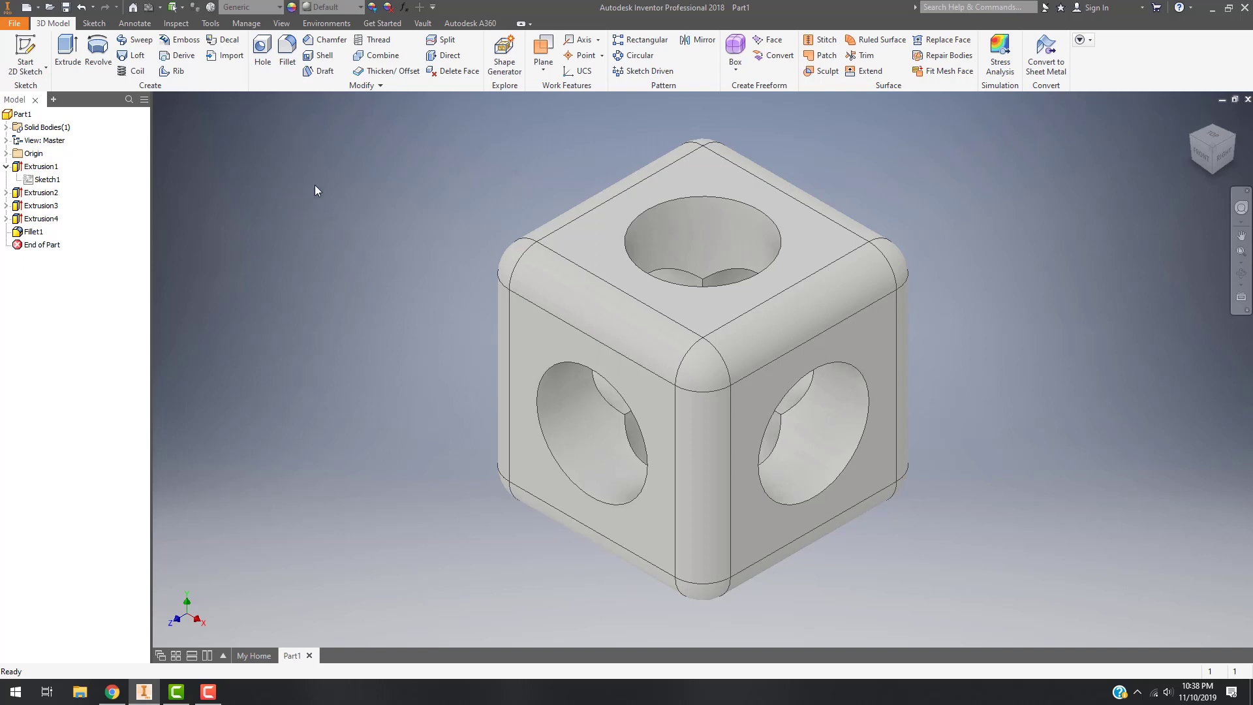
pyautogui.click(324, 40)
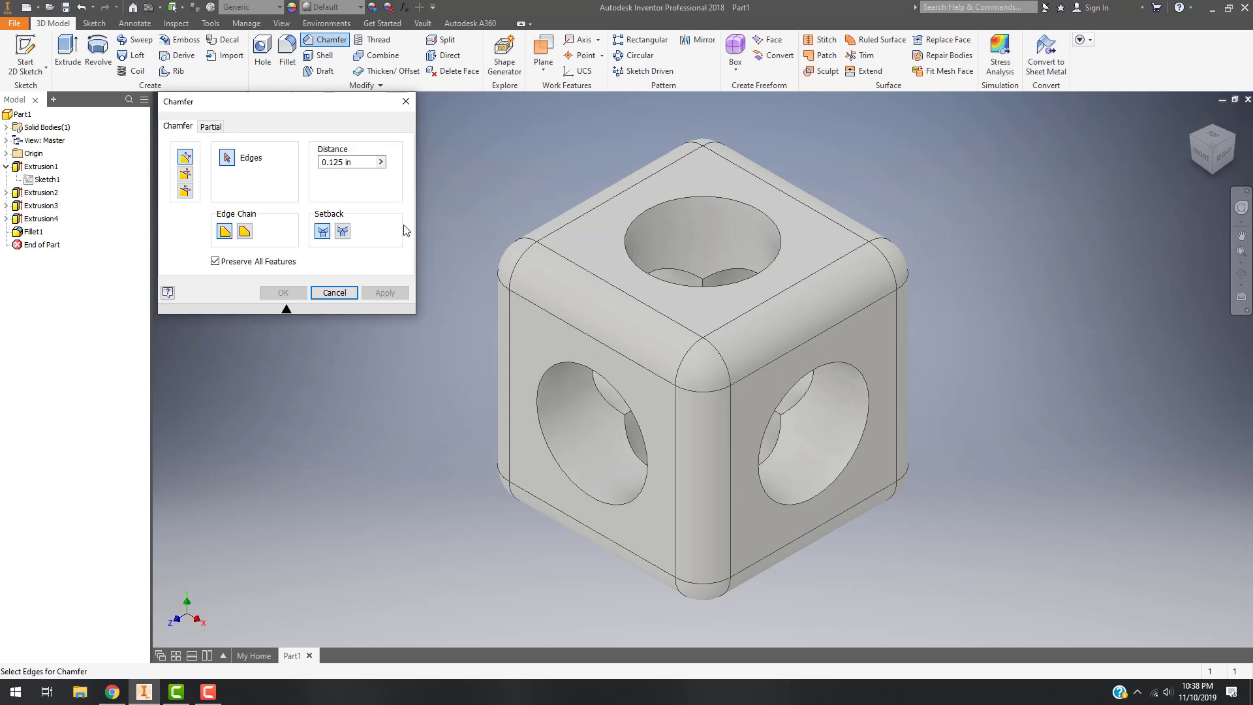
pyautogui.click(691, 196)
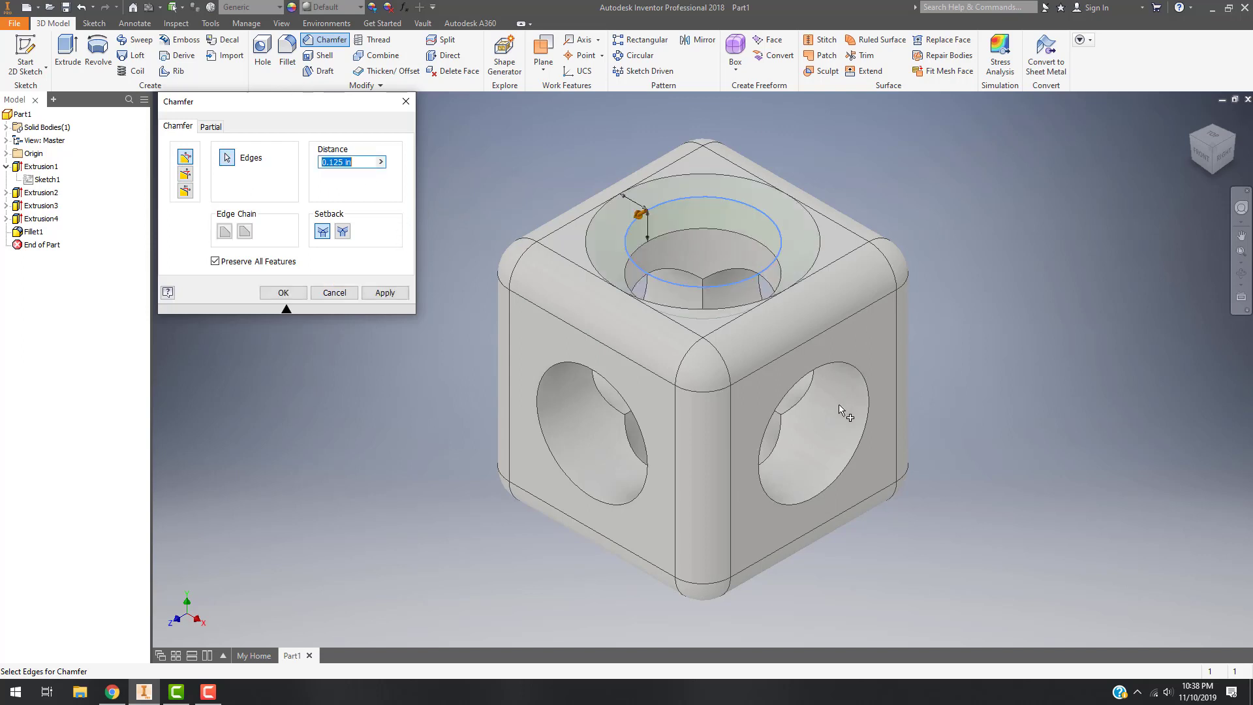
pyautogui.click(863, 380)
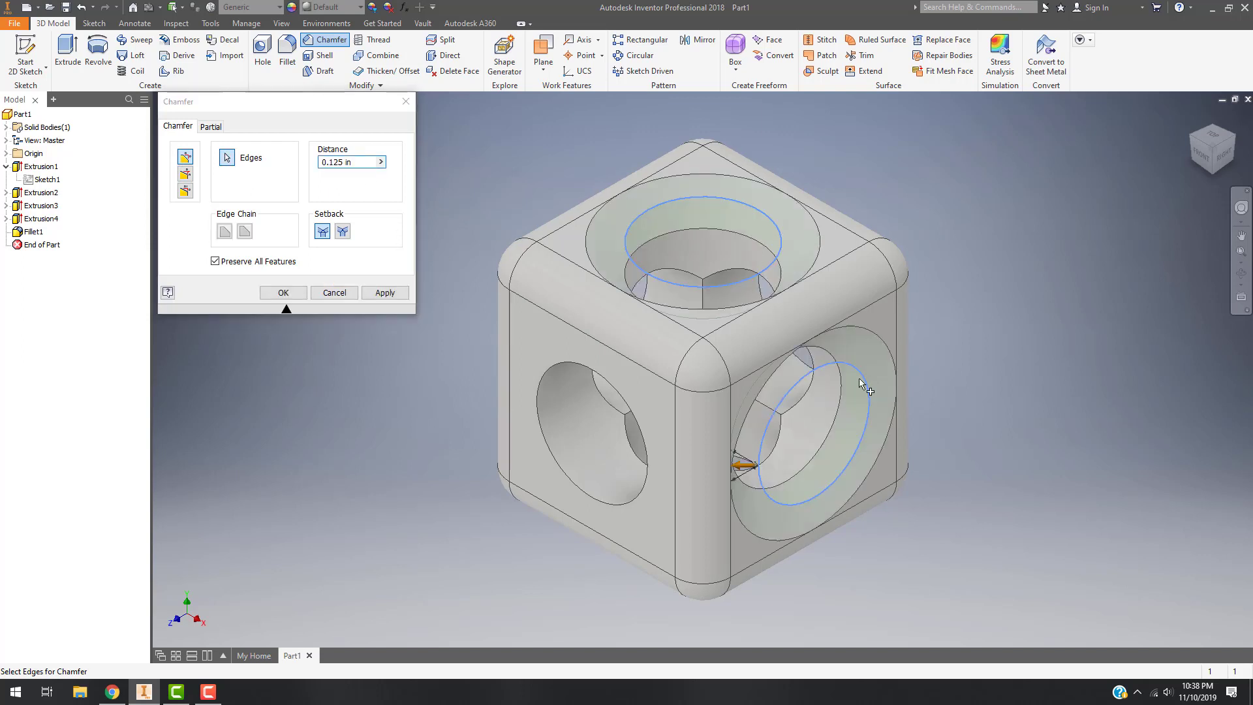
pyautogui.click(645, 417)
pyautogui.click(385, 292)
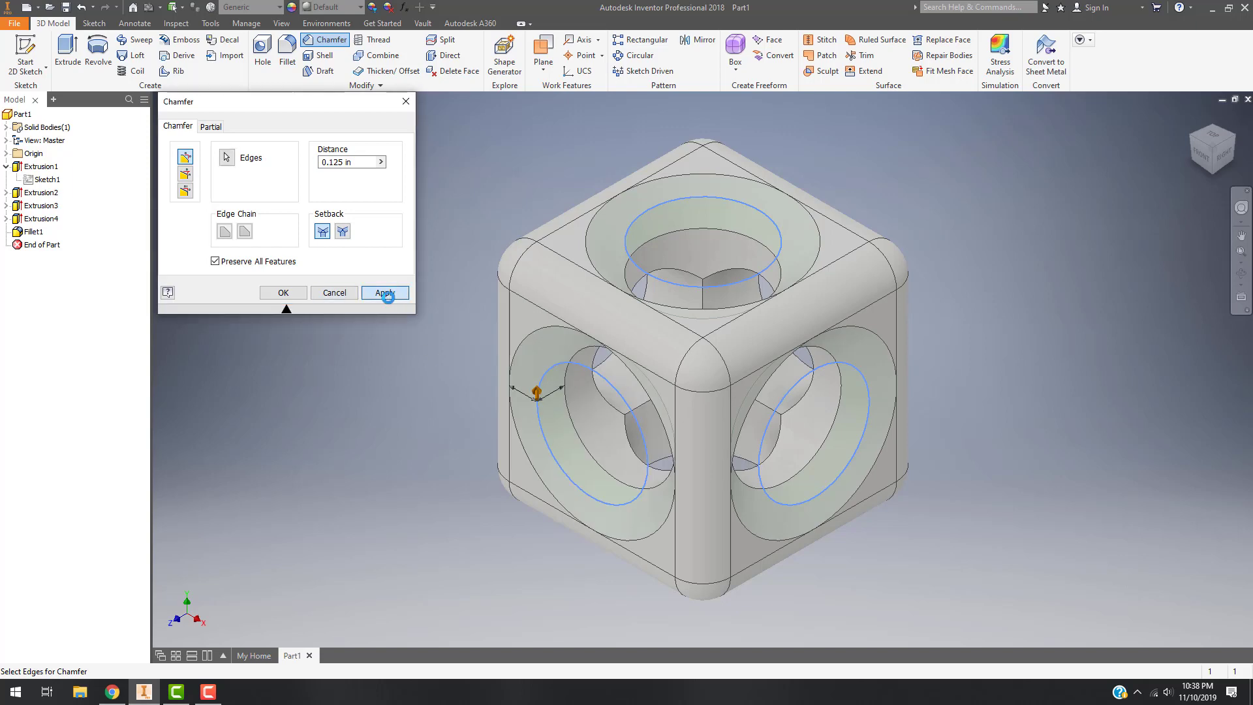
pyautogui.click(405, 101)
pyautogui.keyDown('shift'); pyautogui.moveTo(929, 400); pyautogui.dragTo(729, 324, button='middle'); pyautogui.keyUp('shift')
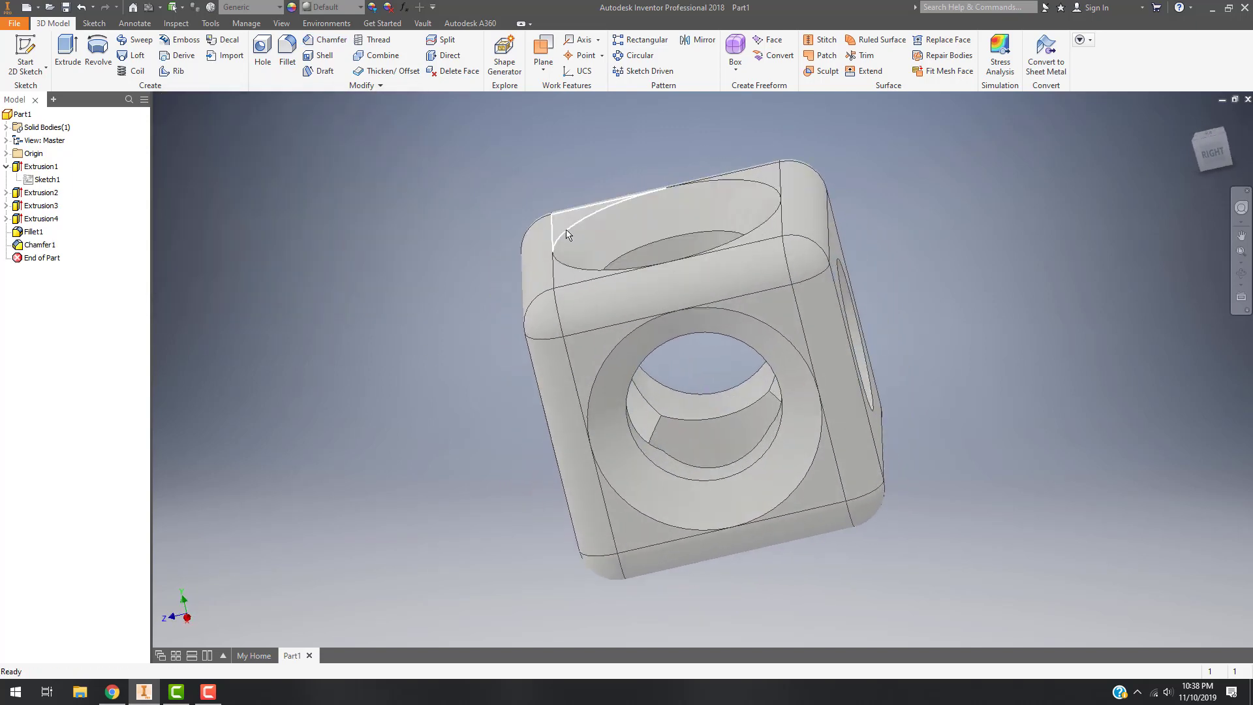